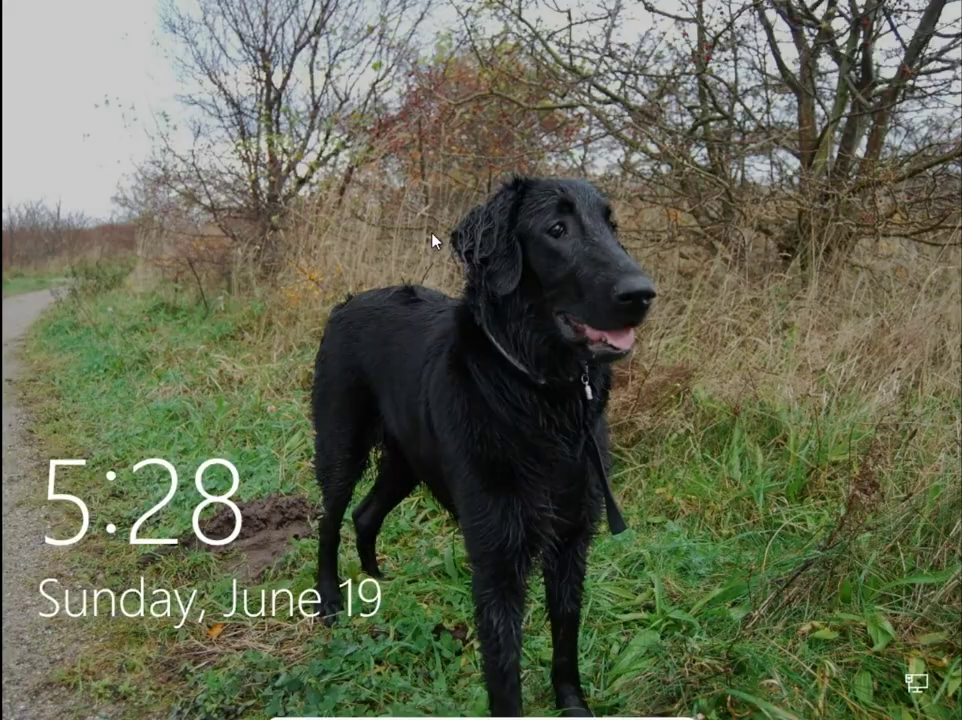
Sign in to Windows 10 from the lock screen with the account PIN.
left_click(433, 240)
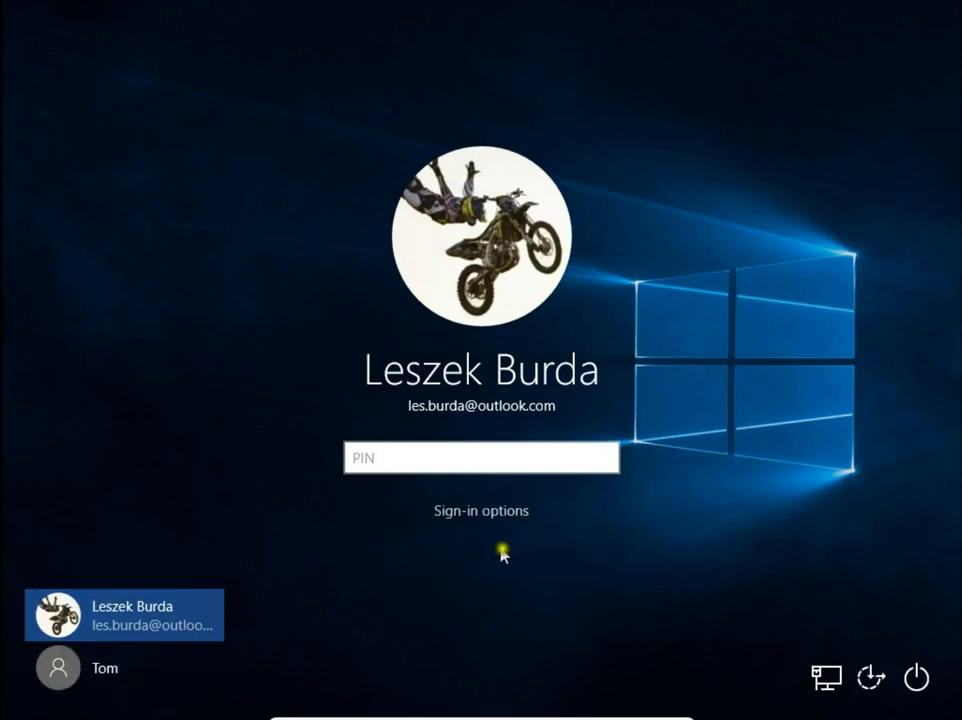
left_click(516, 512)
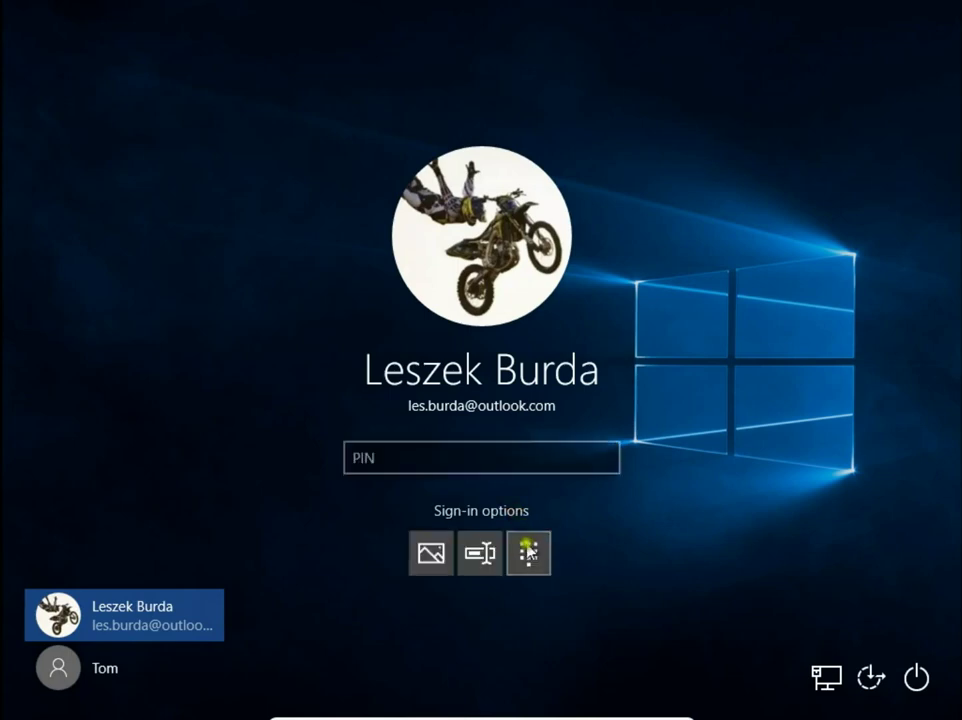
left_click(520, 458)
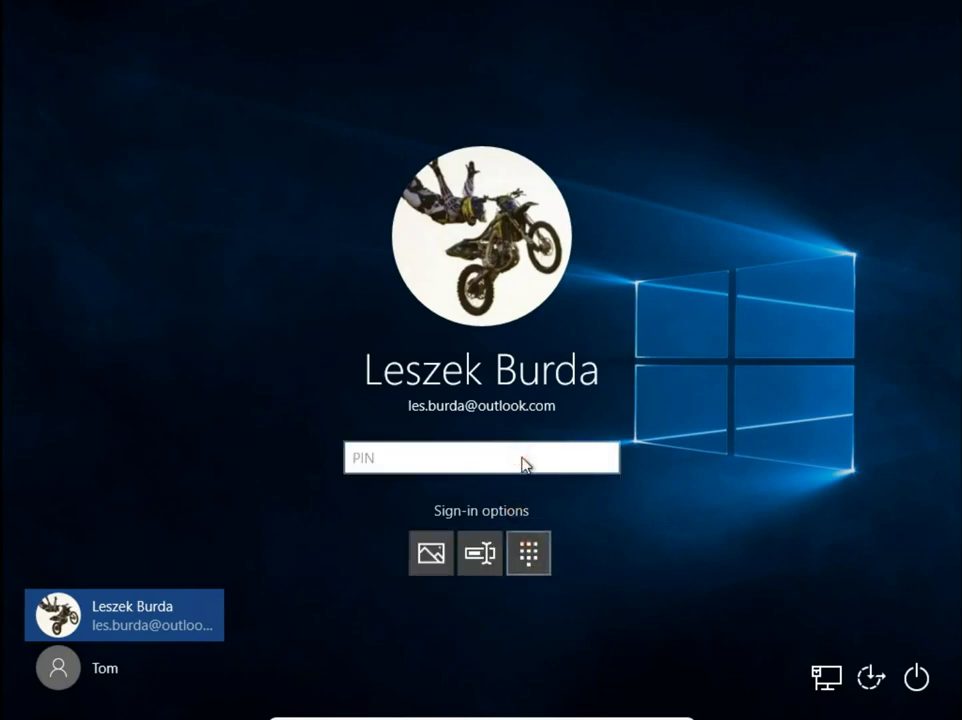
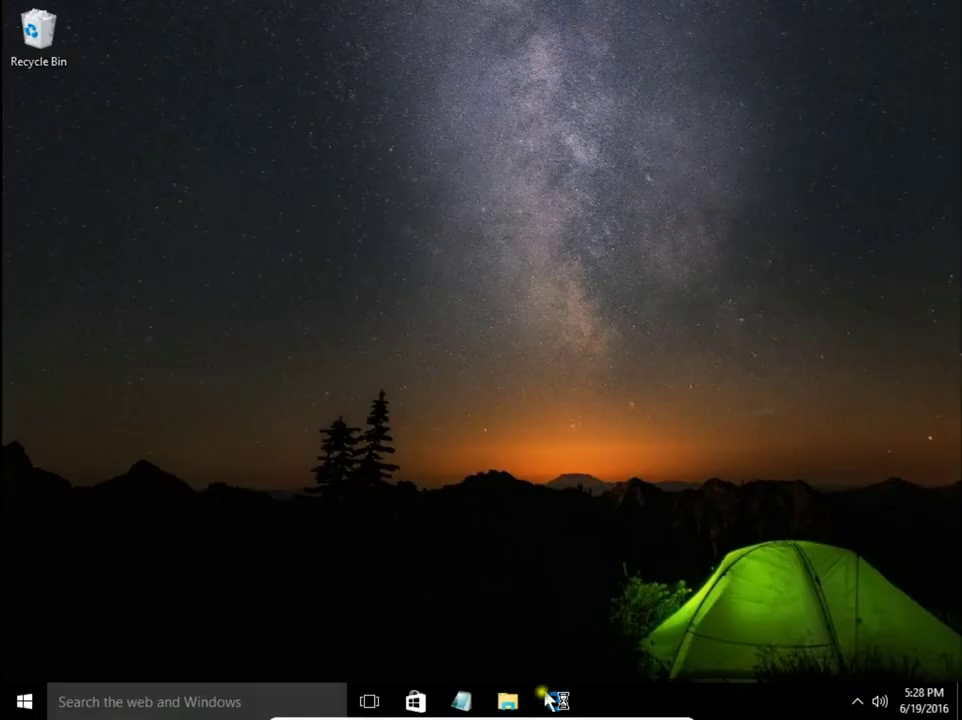
Open File Explorer at C:\Users, showing its five profile folders.
left_click(509, 702)
left_click(228, 458)
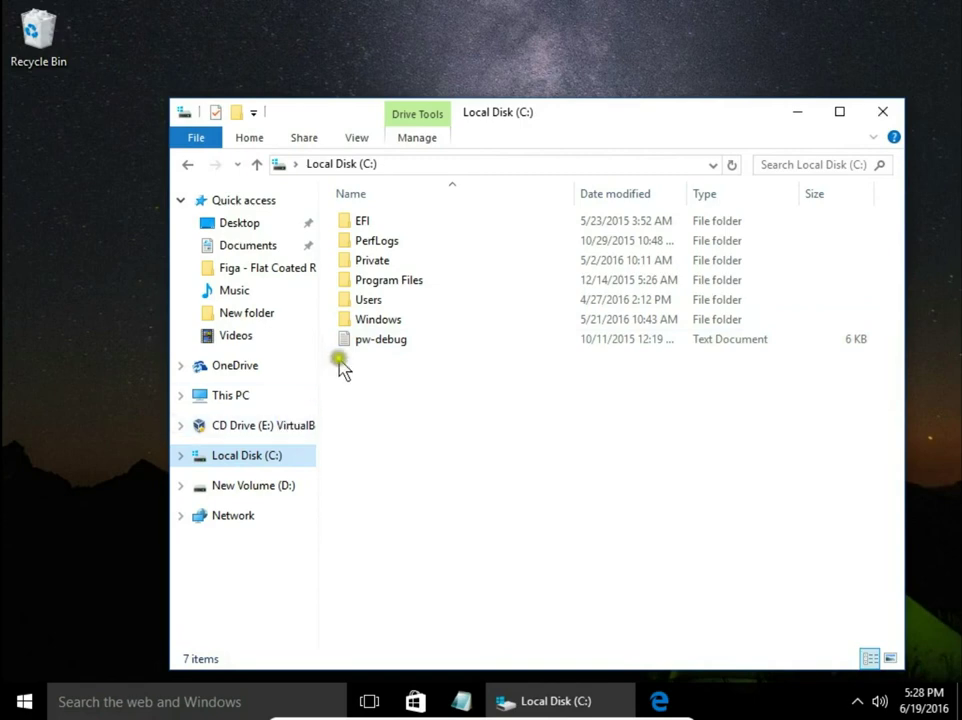
double_click(372, 304)
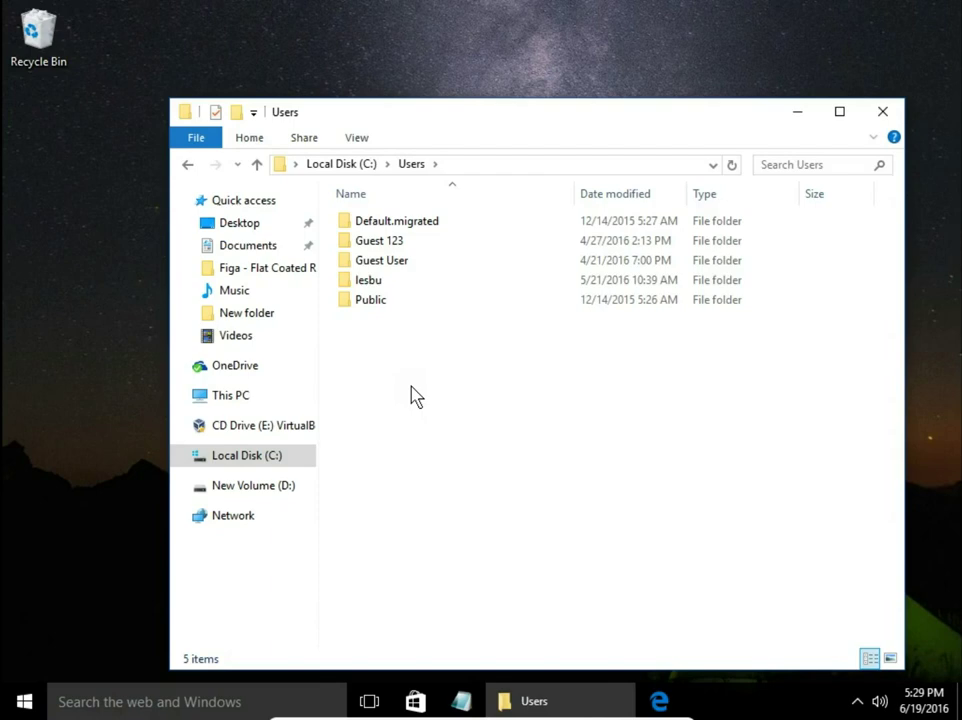
left_click_drag(415, 370, 472, 425)
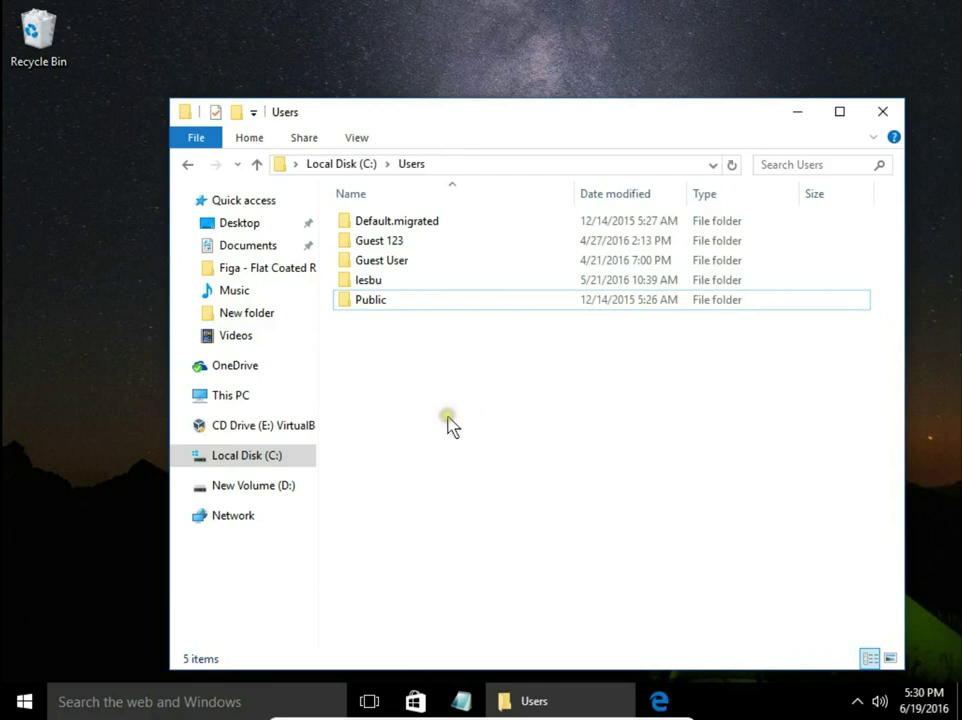
right_click(373, 283)
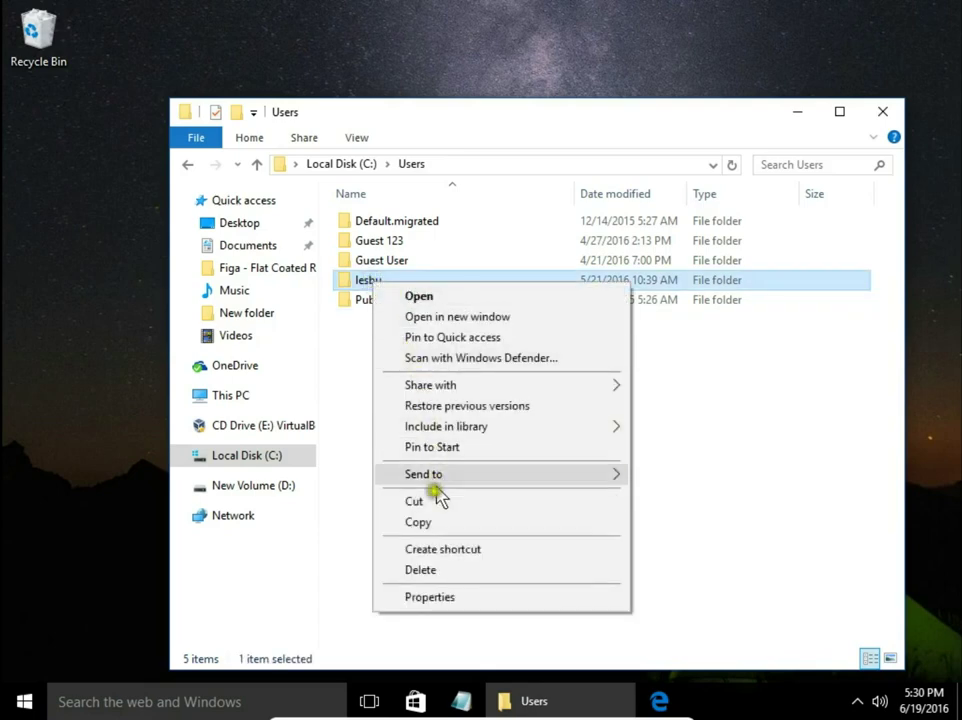
left_click(416, 601)
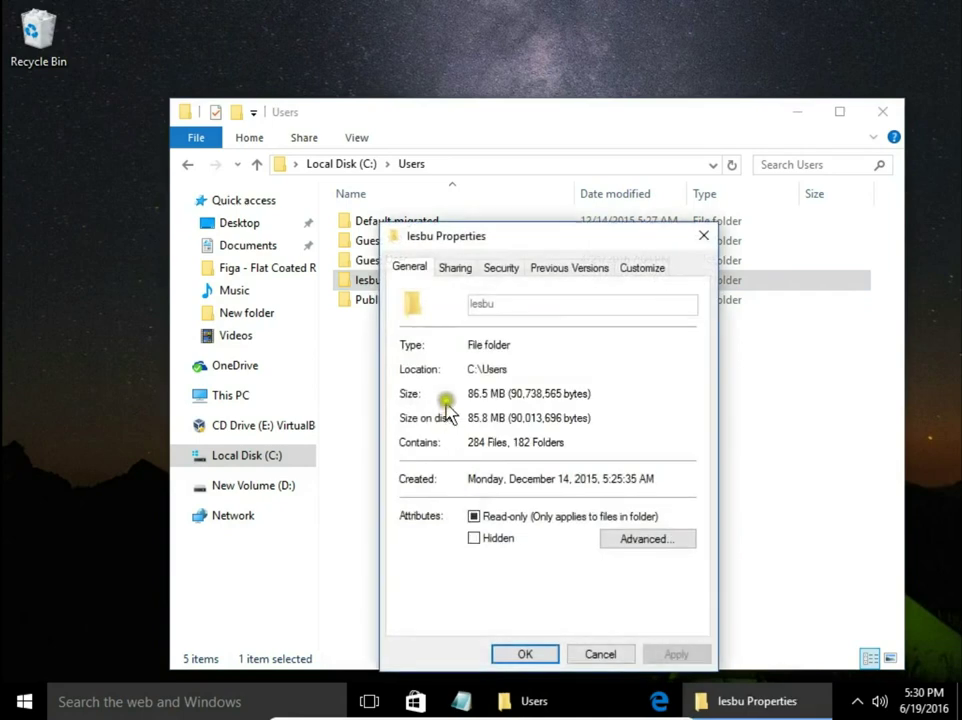
left_click(500, 268)
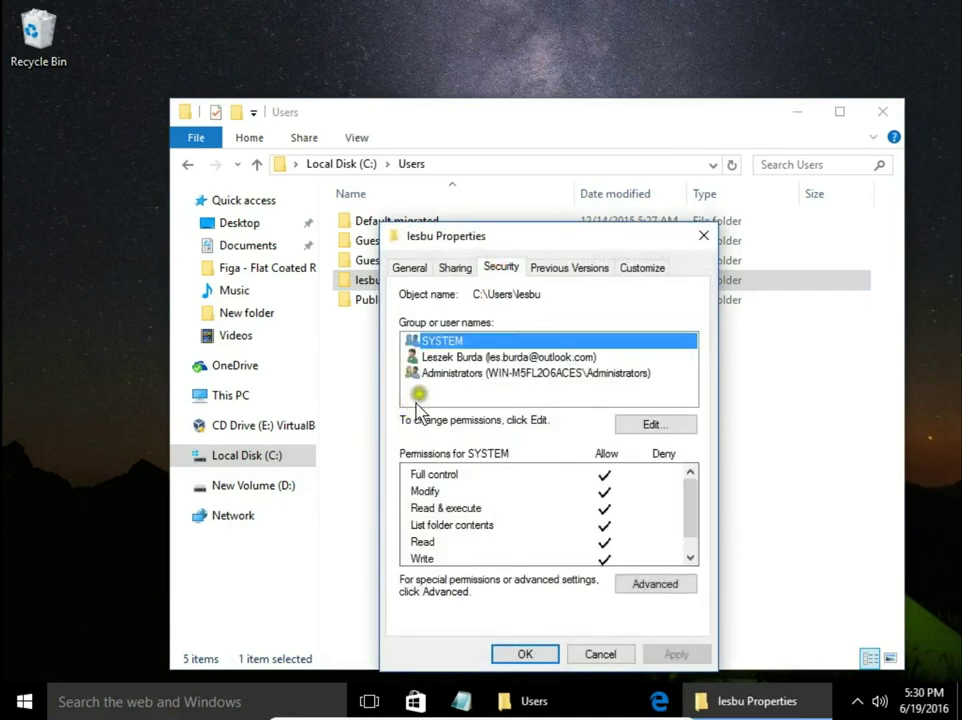
left_click(425, 358)
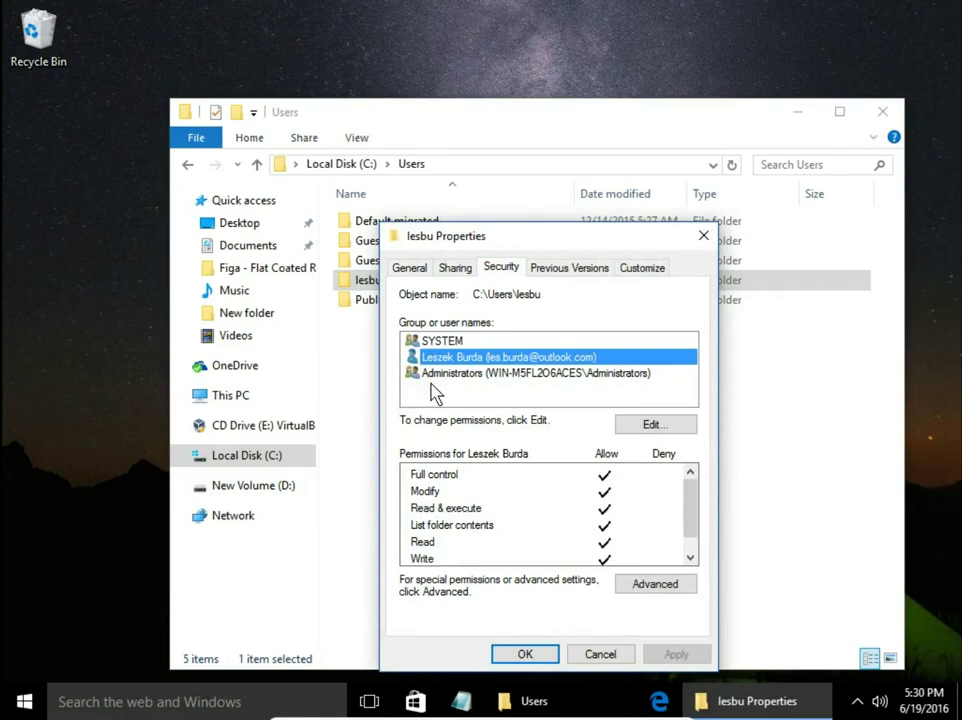
left_click(596, 652)
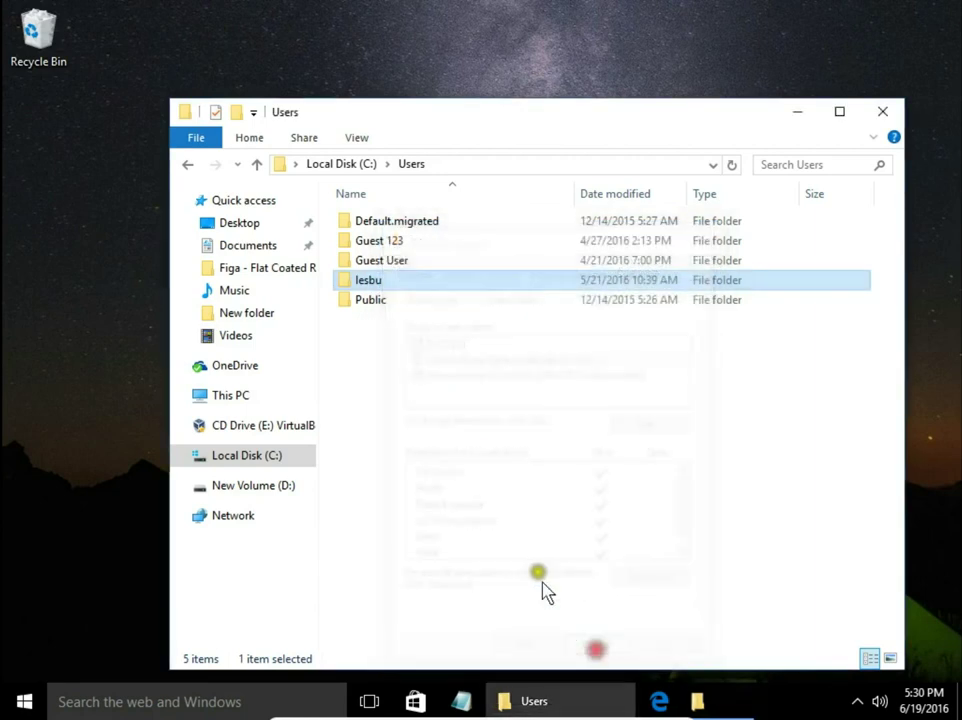
Show the Guest User folder's Security properties and dismiss the Office notification.
right_click(397, 263)
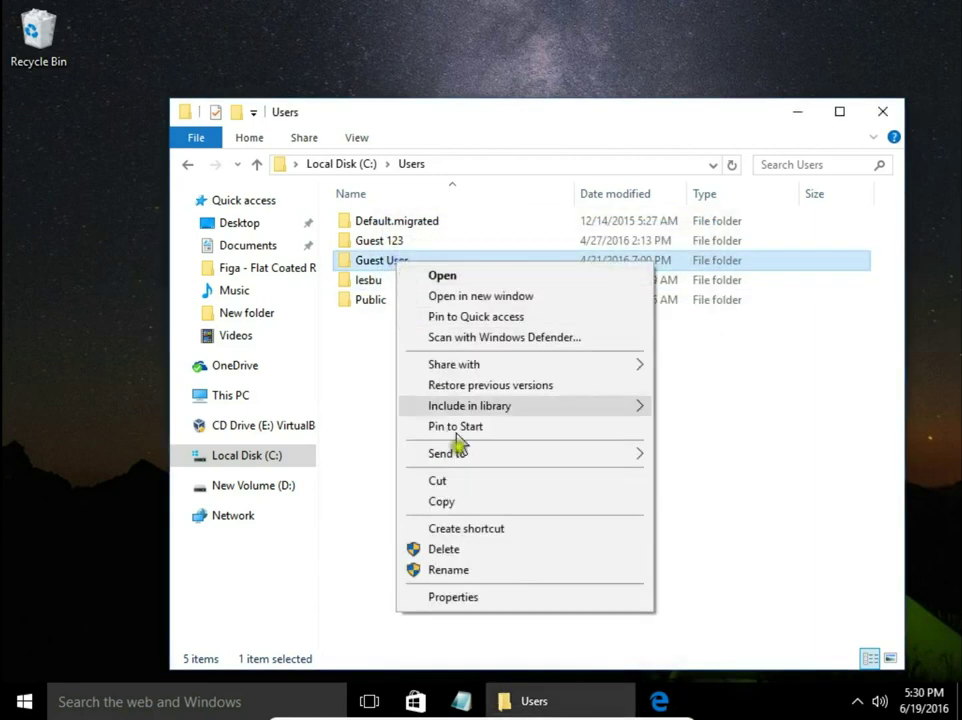
left_click(445, 598)
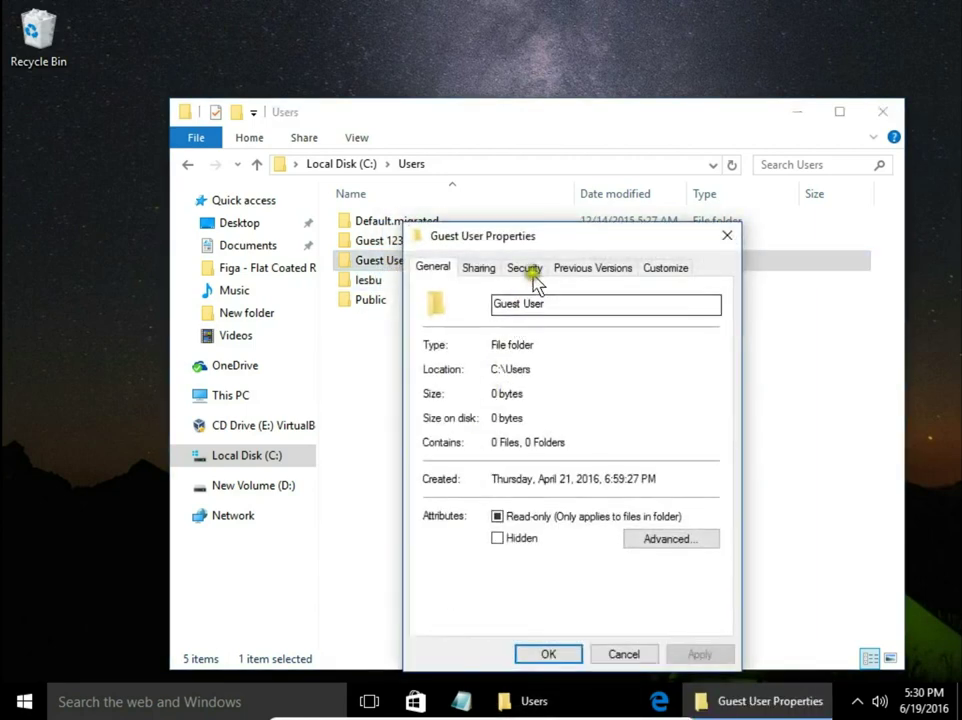
left_click(531, 273)
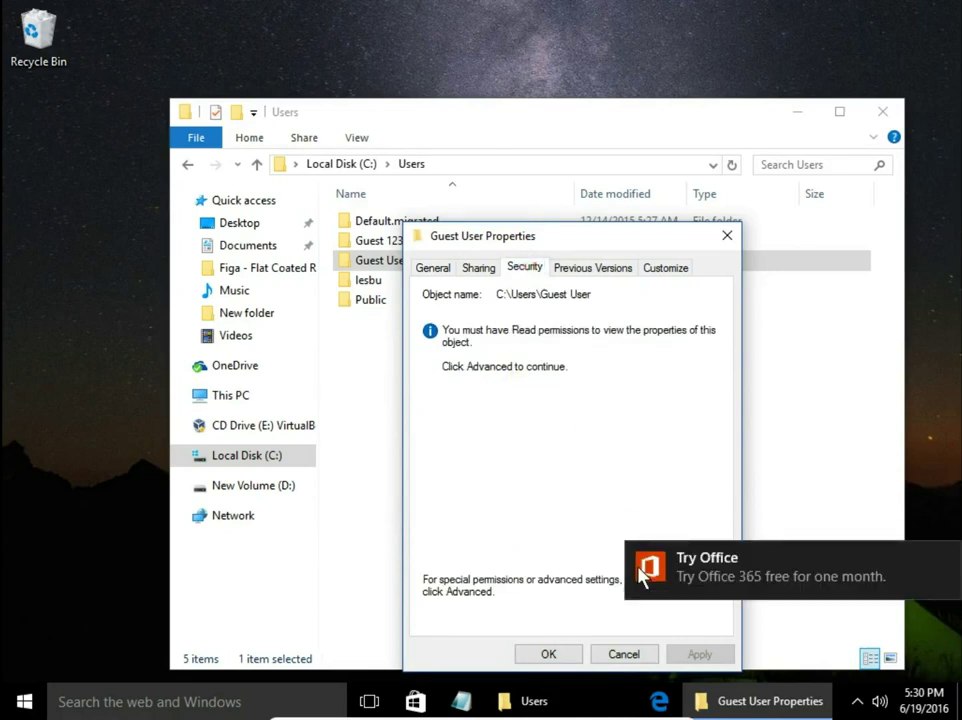
mouse_move(780, 568)
left_click(935, 560)
Review Guest User's advanced permission entries as administrator, then close both windows unchanged.
left_click(693, 582)
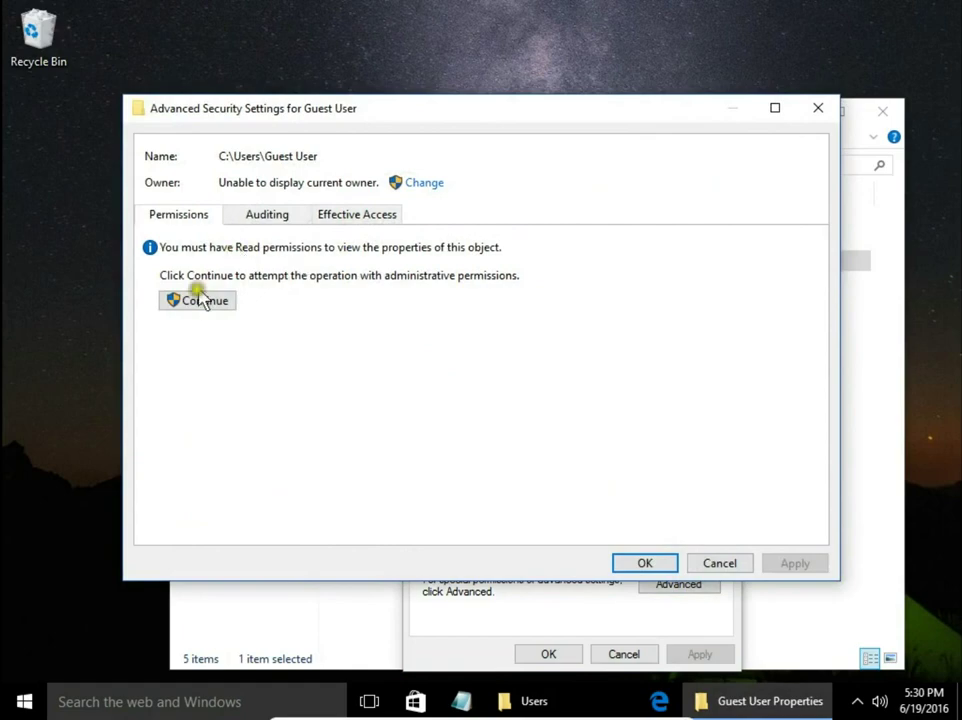
left_click(203, 303)
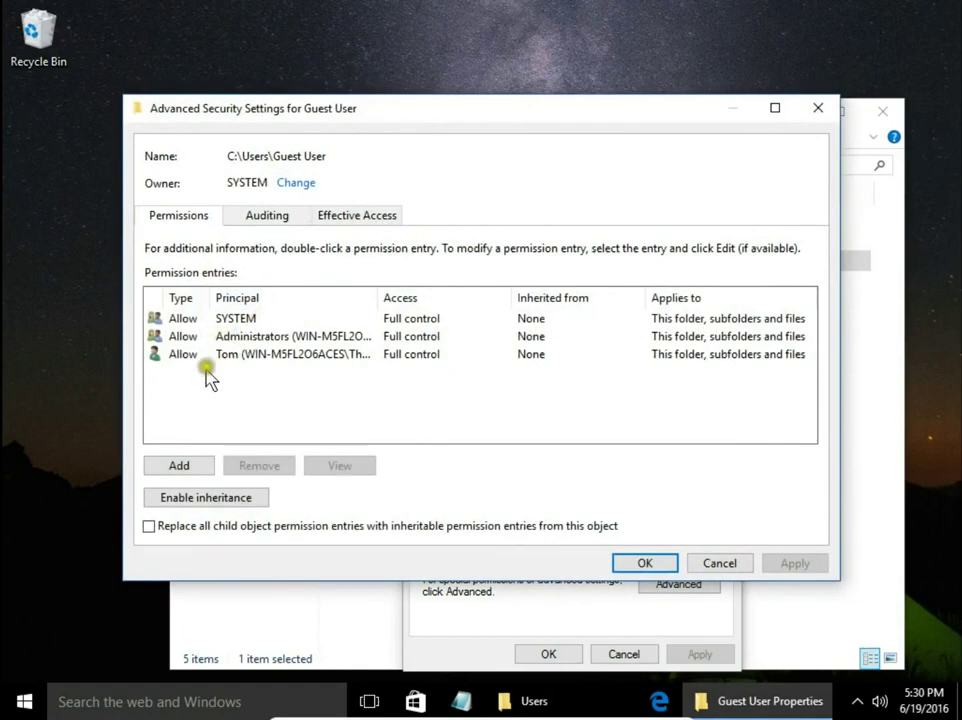
left_click(184, 337)
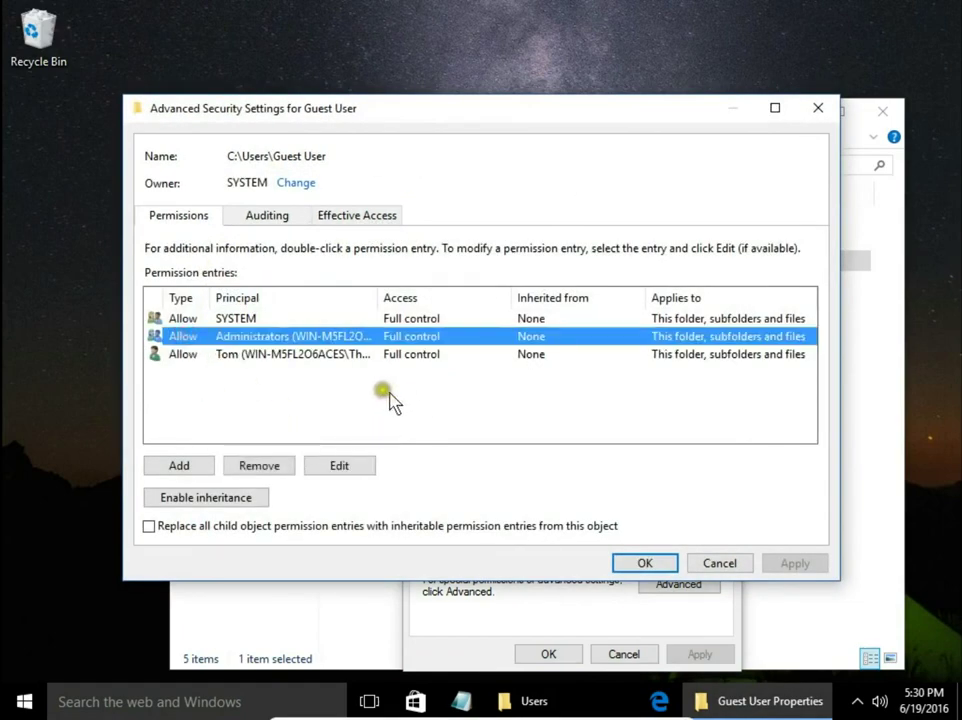
left_click(232, 354)
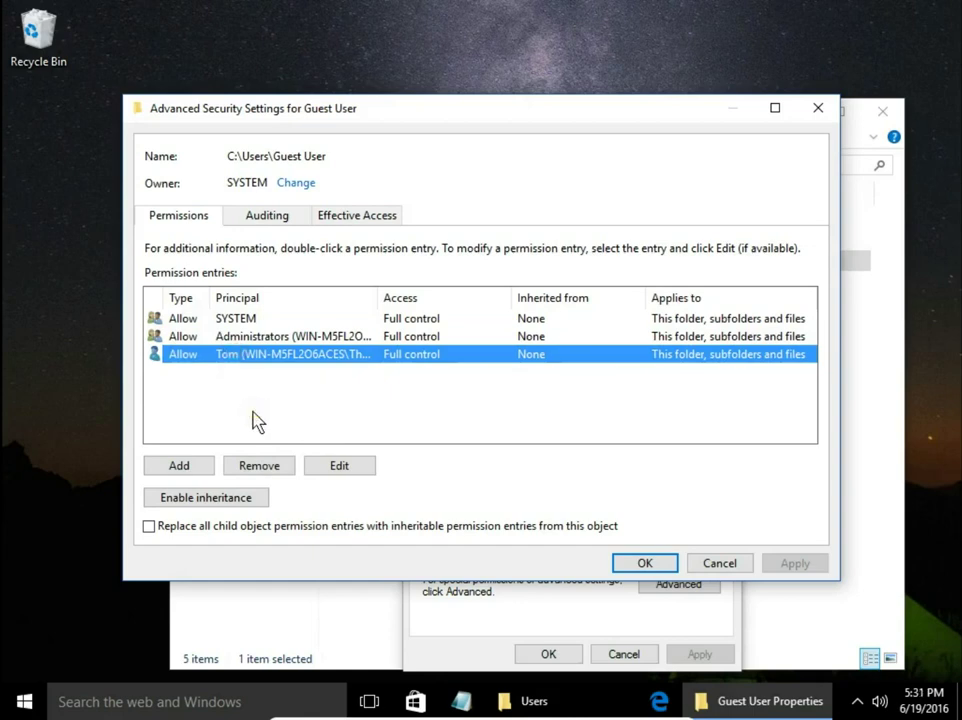
left_click(725, 563)
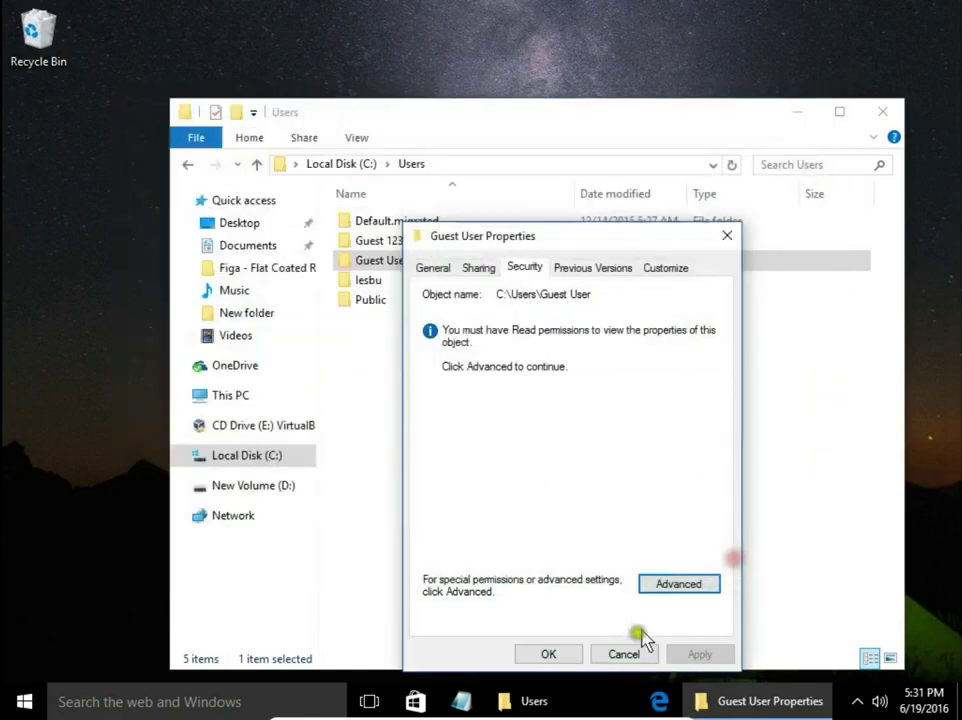
left_click(620, 653)
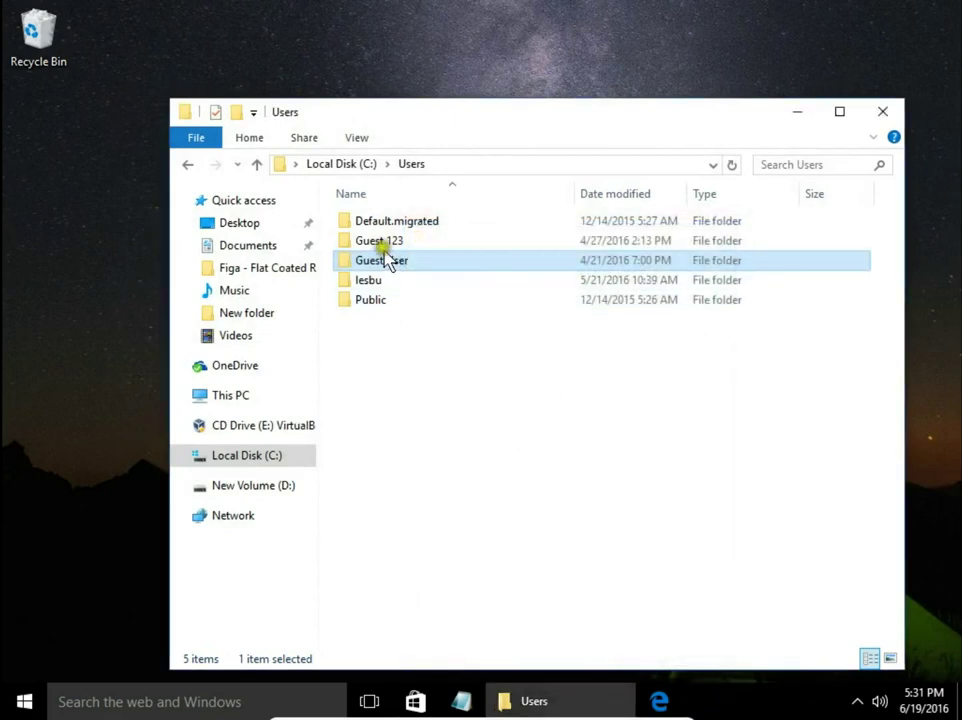
Show Guest 123's Security properties, checking the personal account and unresolved S-1-5-21 entries.
right_click(378, 243)
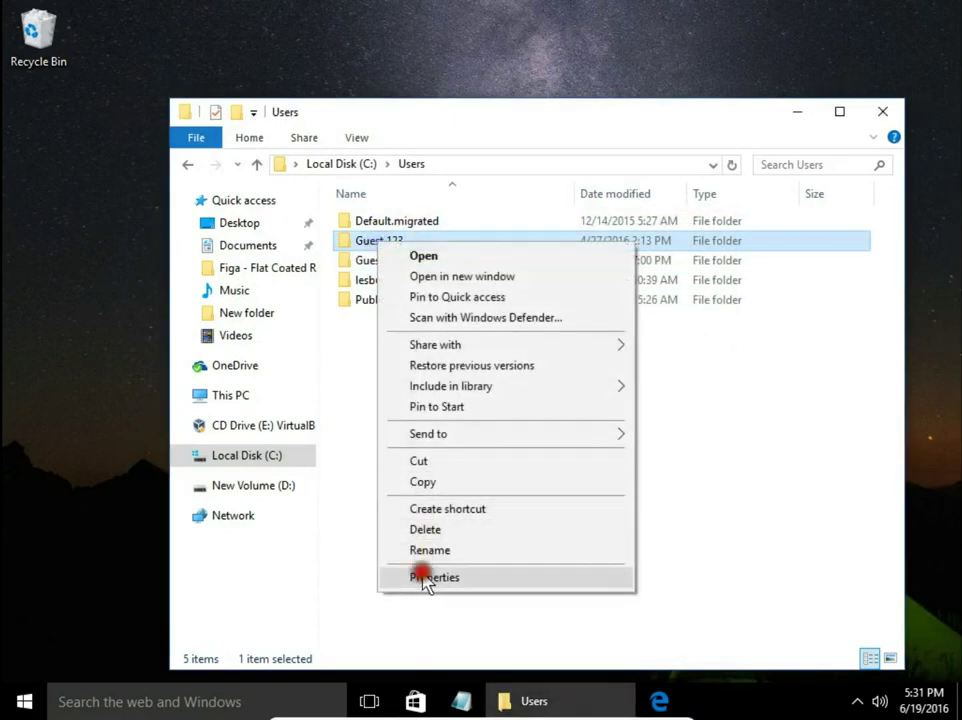
left_click(425, 578)
left_click(500, 268)
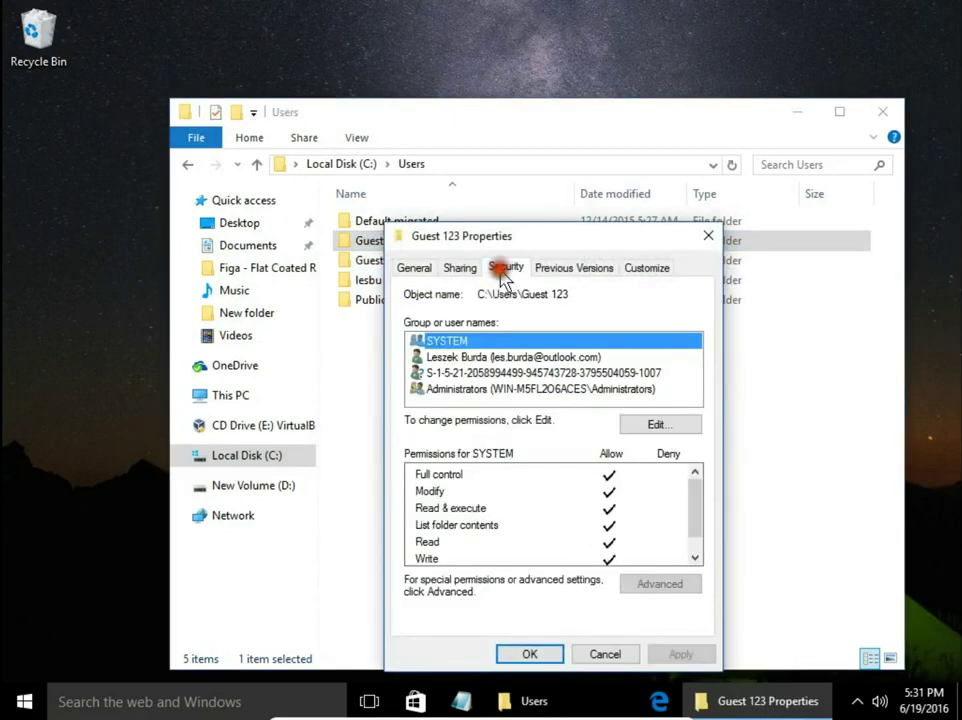
left_click(446, 360)
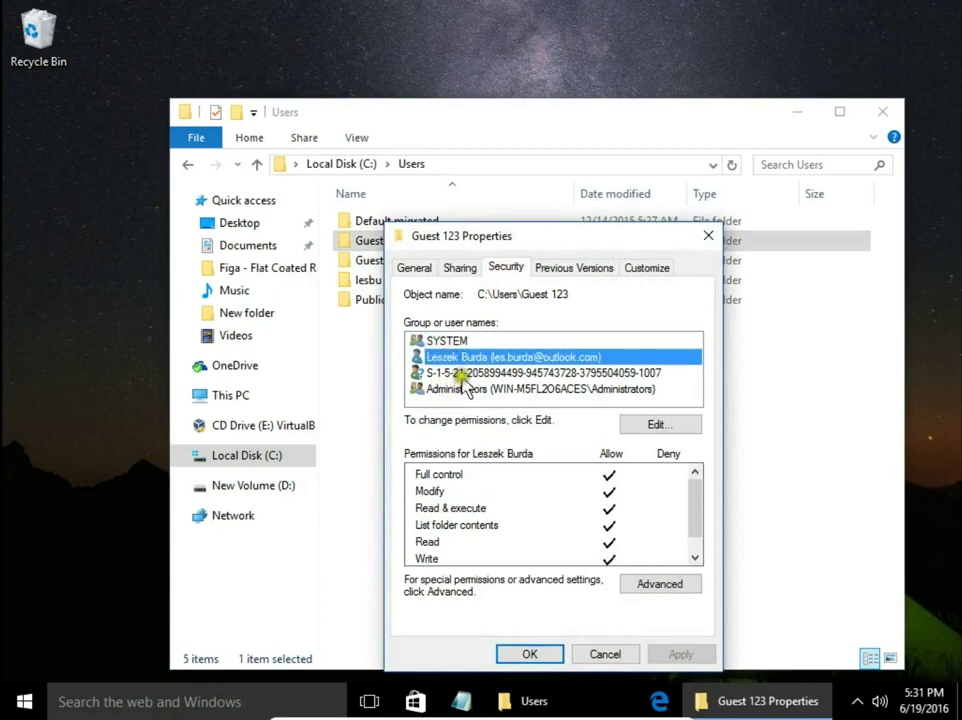
left_click(472, 374)
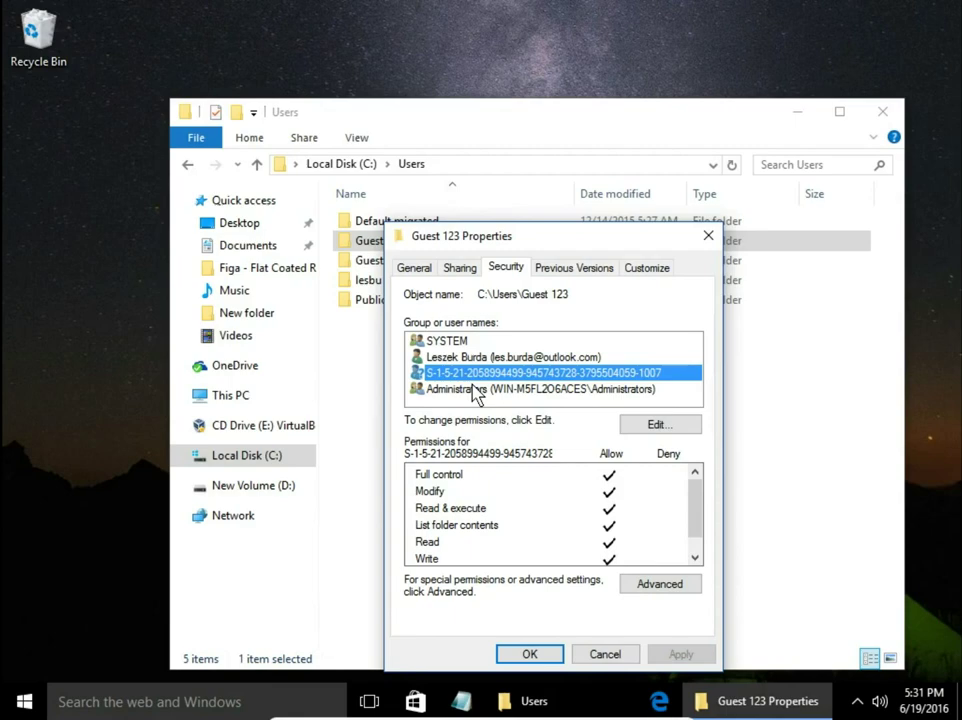
Review Guest 123's advanced permissions and the S-1-5-21 entry, then close both dialogs.
left_click(664, 585)
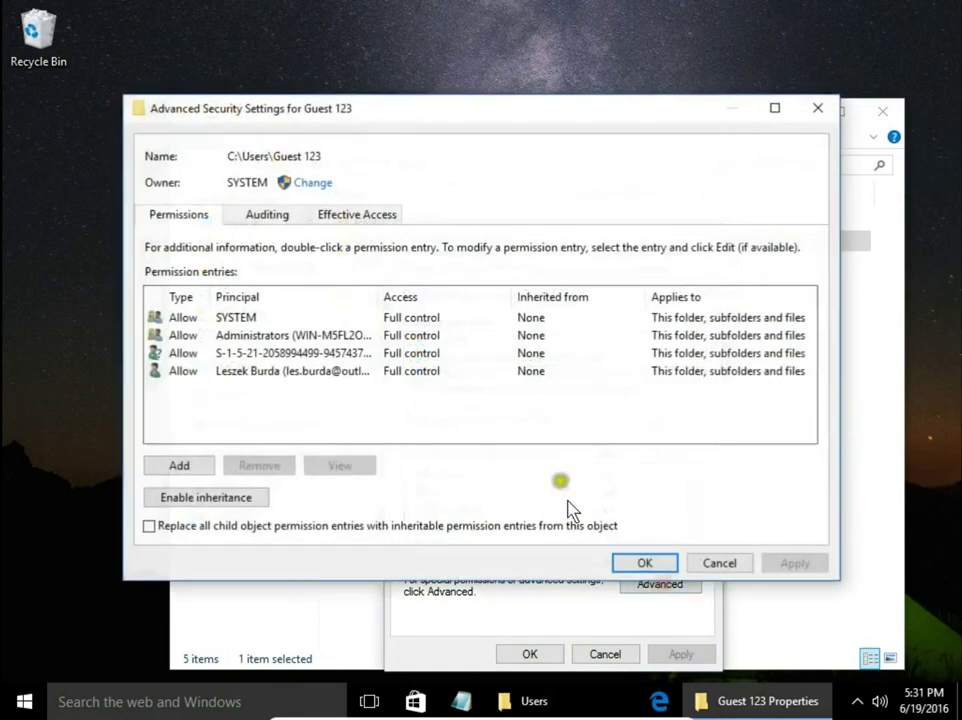
left_click(237, 354)
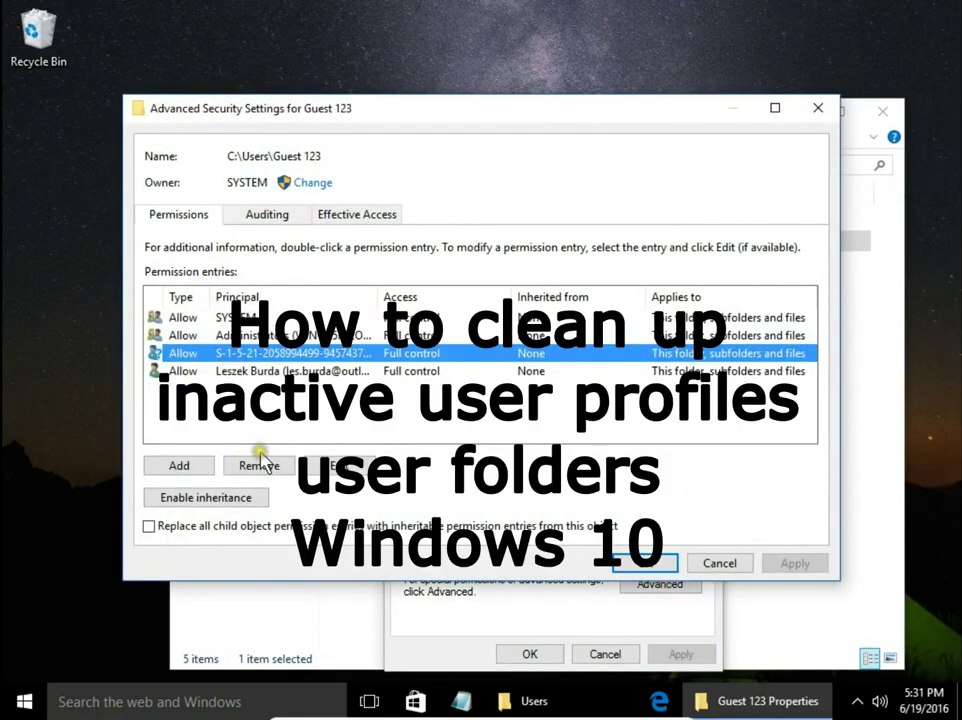
left_click(260, 458)
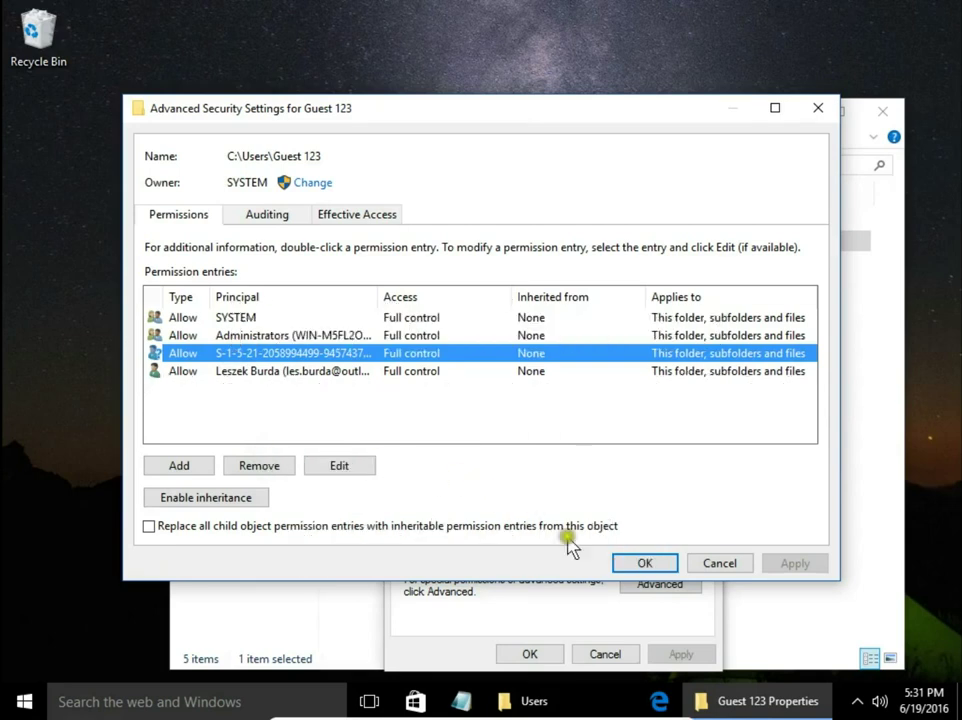
left_click(657, 566)
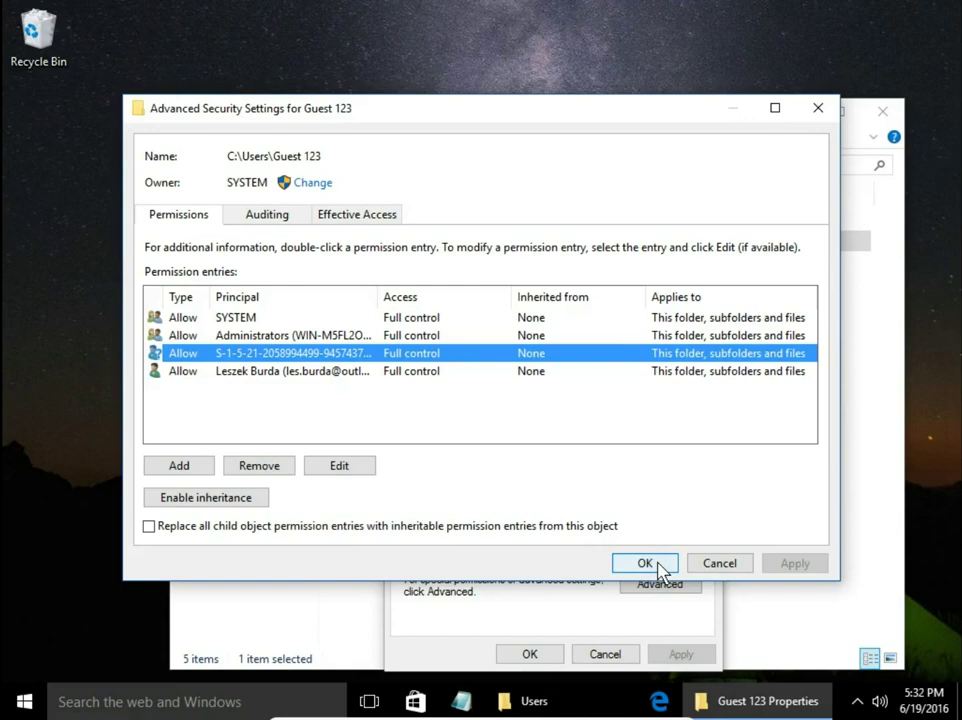
left_click(657, 566)
left_click(529, 656)
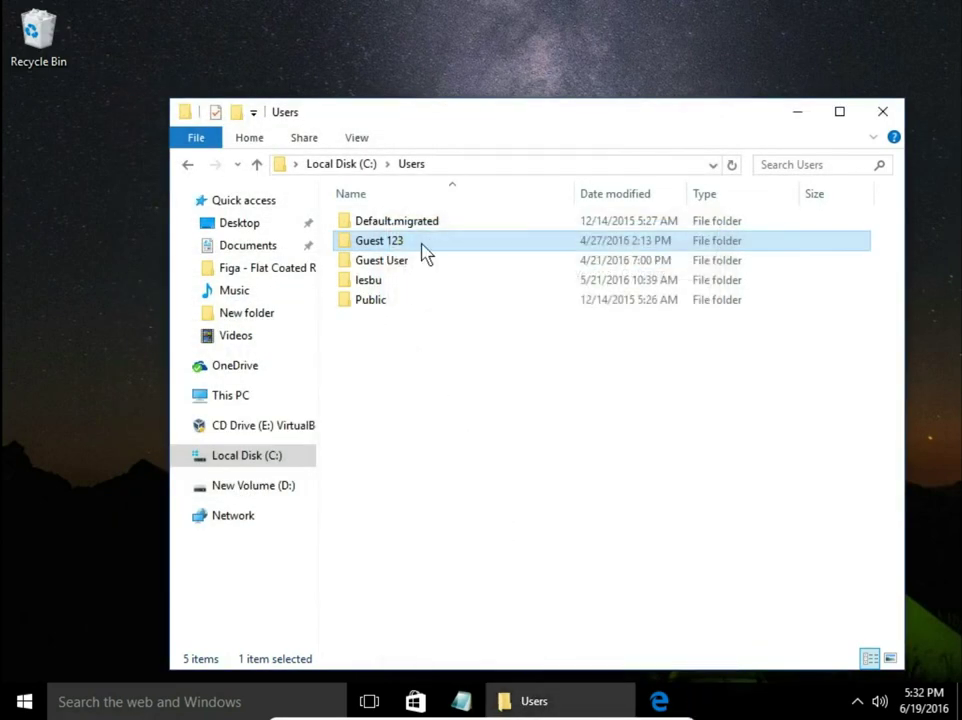
Permanently delete Guest 123 with admin permission, applying Yes to all its system files.
key("Delete")
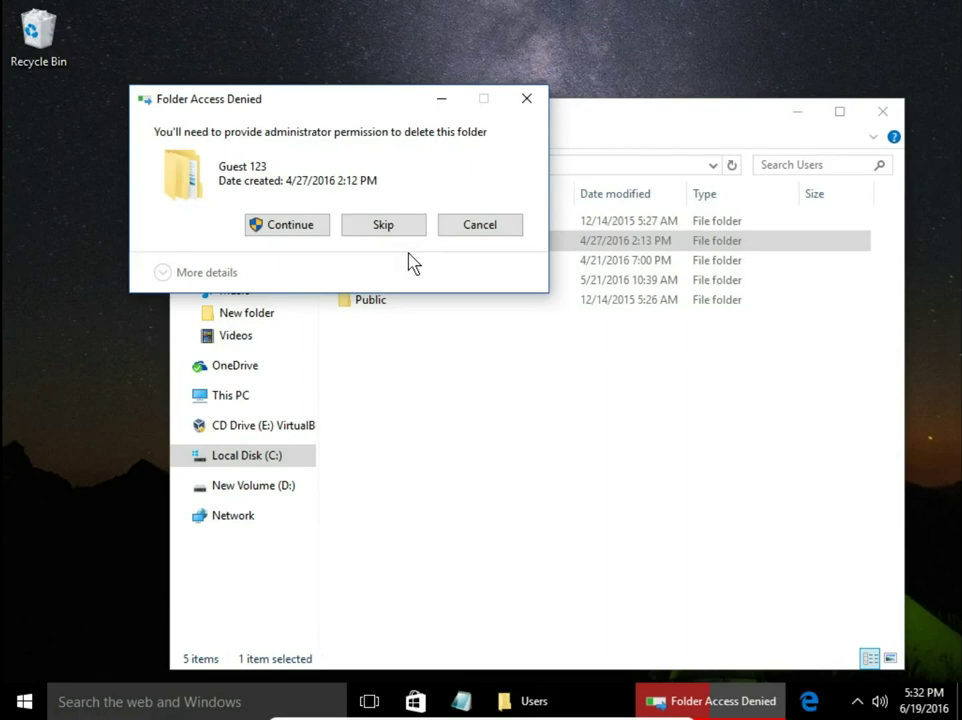
left_click(303, 224)
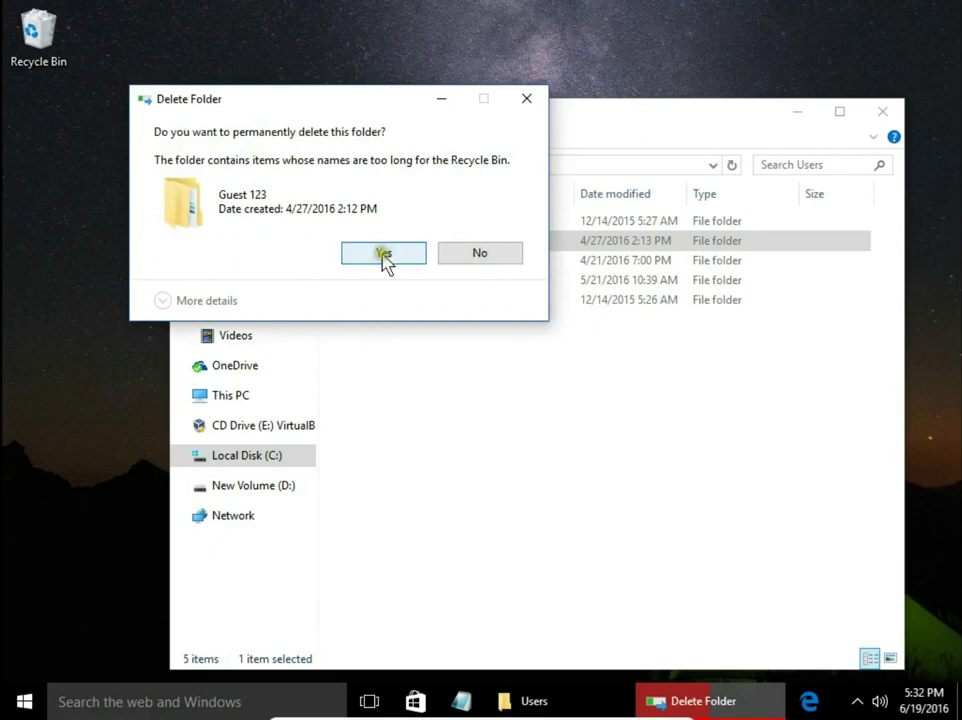
left_click(383, 256)
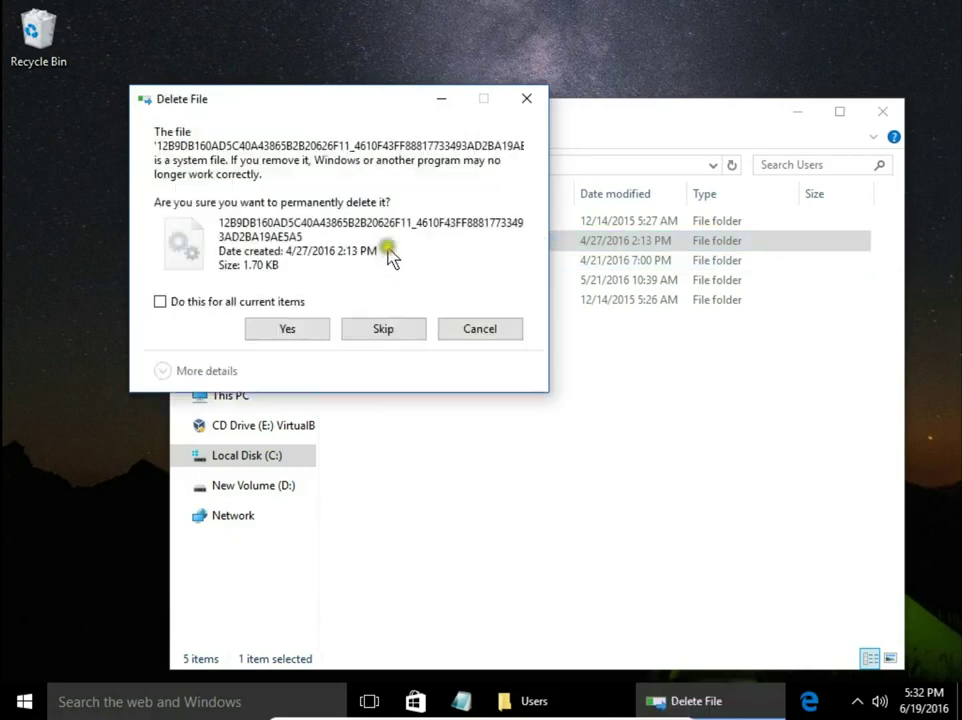
left_click(276, 303)
left_click(285, 330)
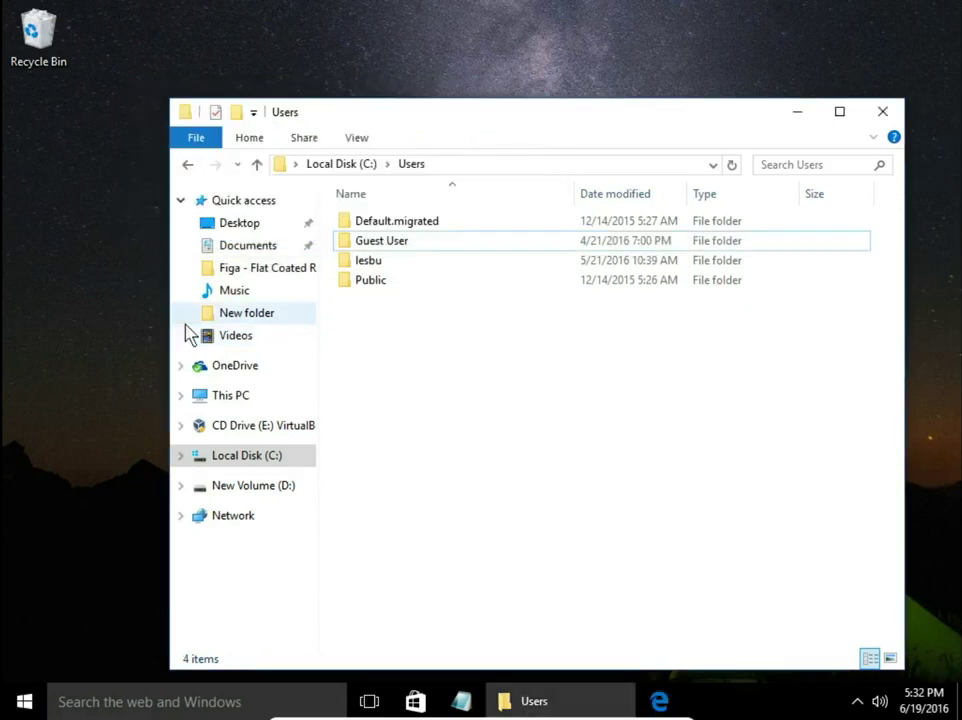
Select the Public and Default.migrated folders and bring up the Start menu account options.
left_click(362, 281)
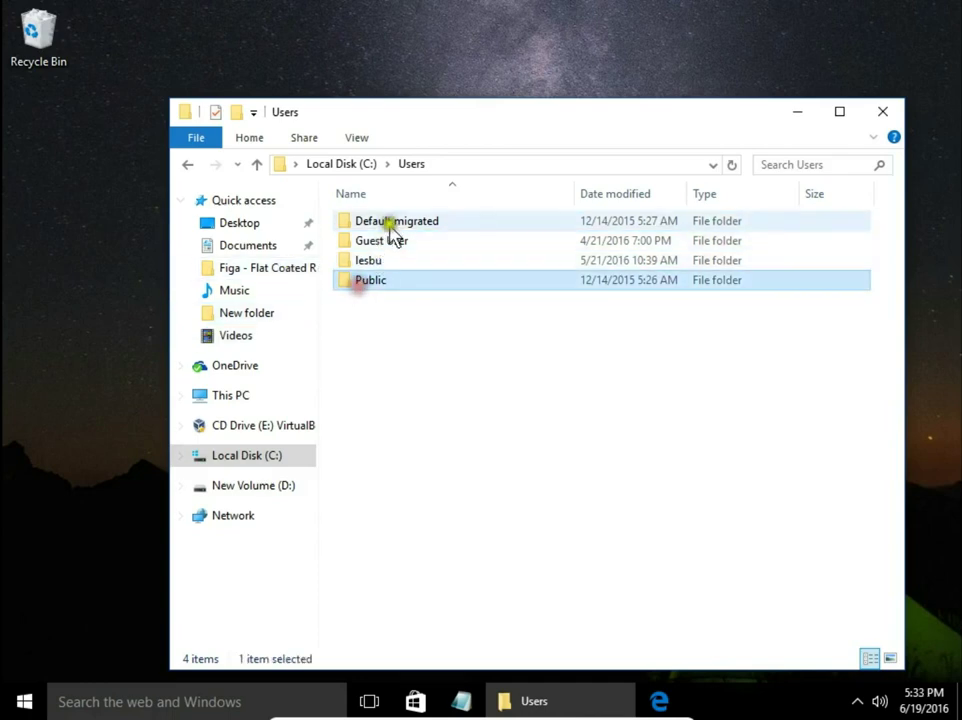
left_click(388, 221)
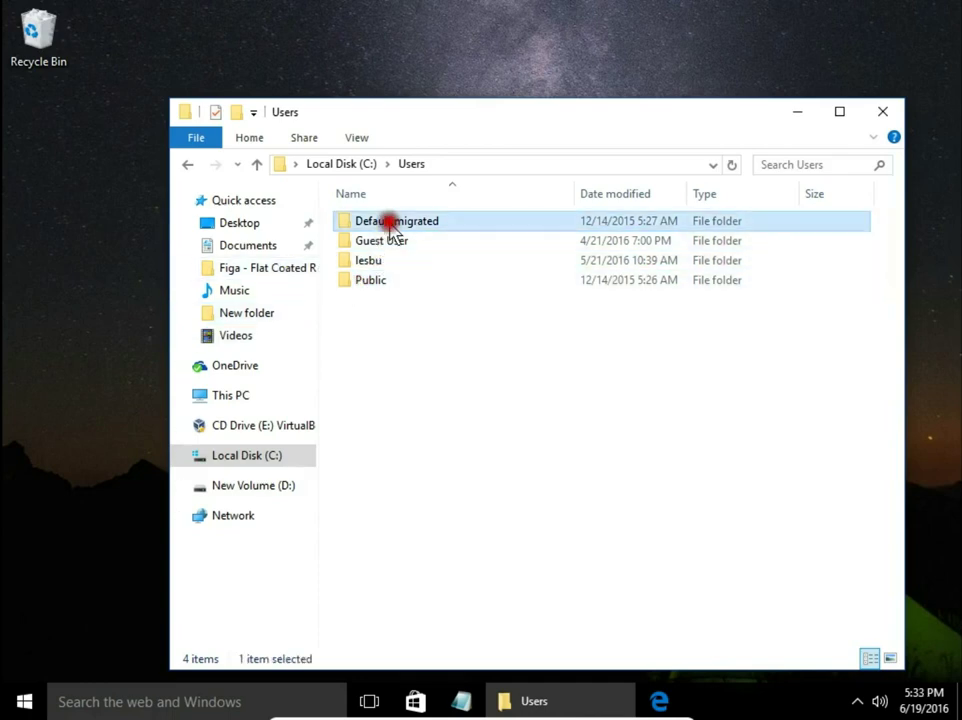
left_click(24, 700)
left_click(106, 127)
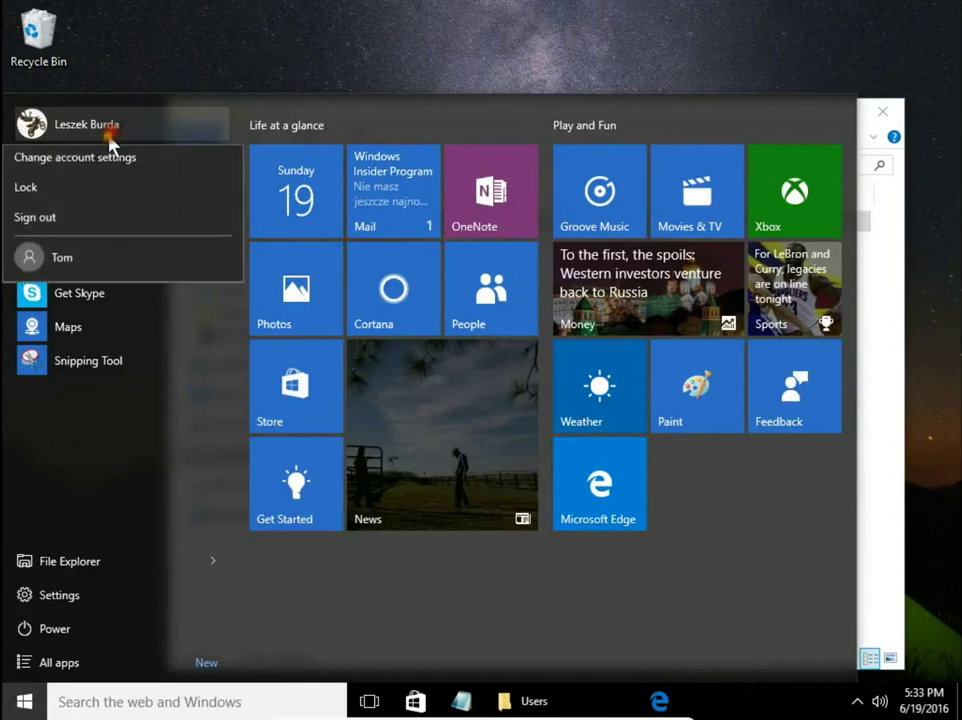